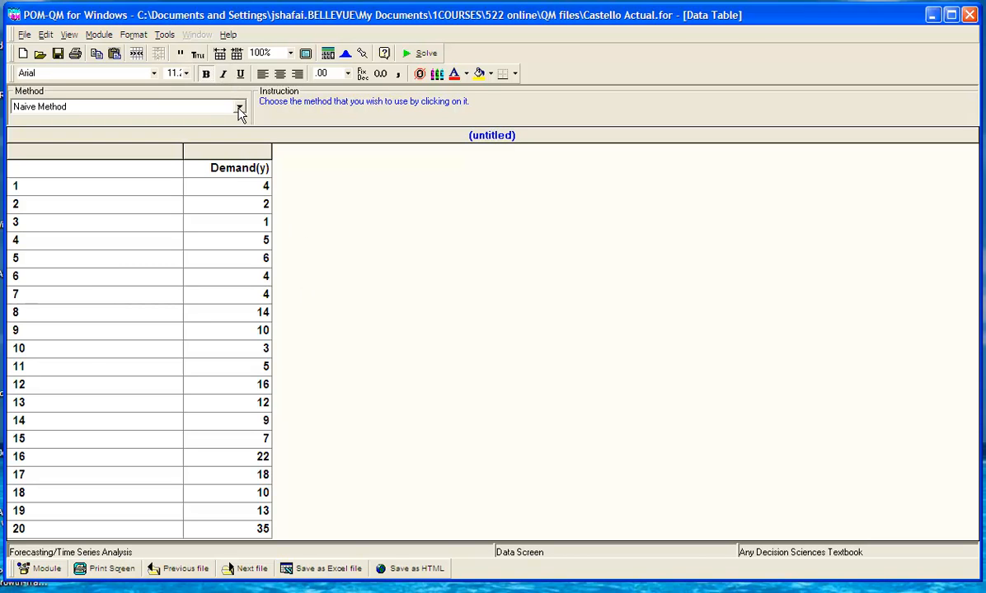
Solve the demand data with the Naive Method, view the forecast graph and return to the data table.
click(419, 56)
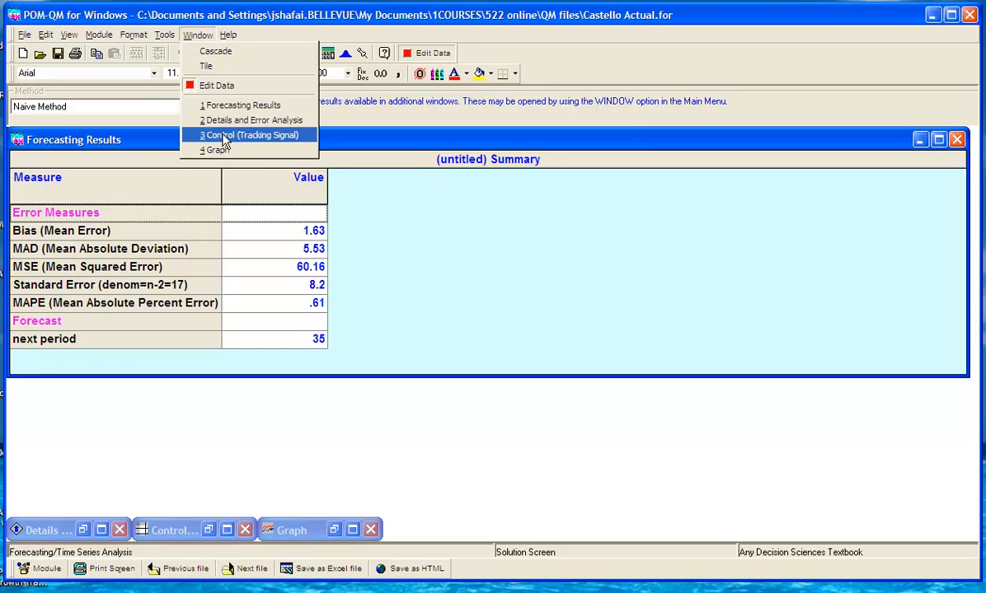
click(218, 151)
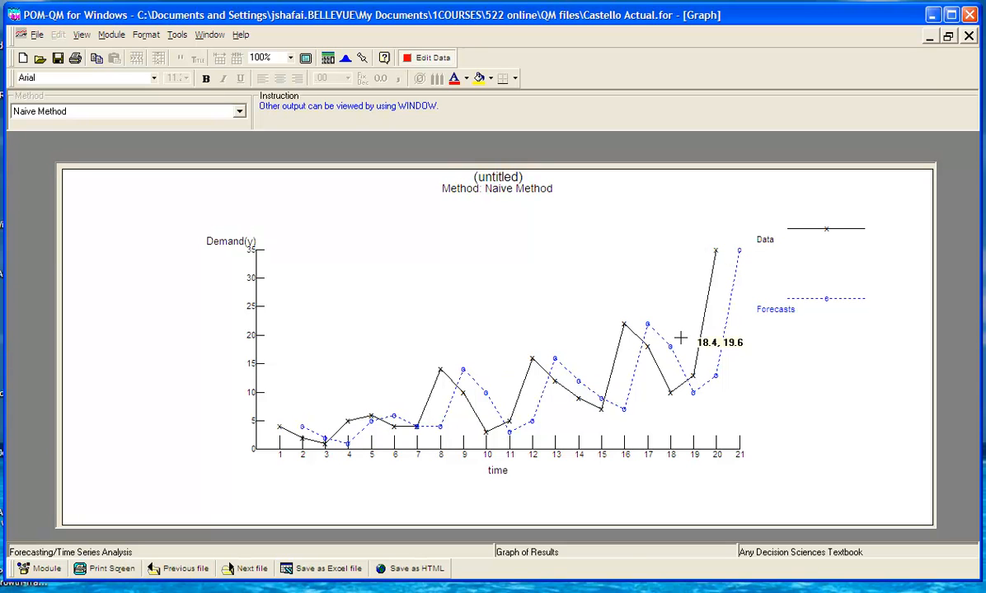
click(436, 63)
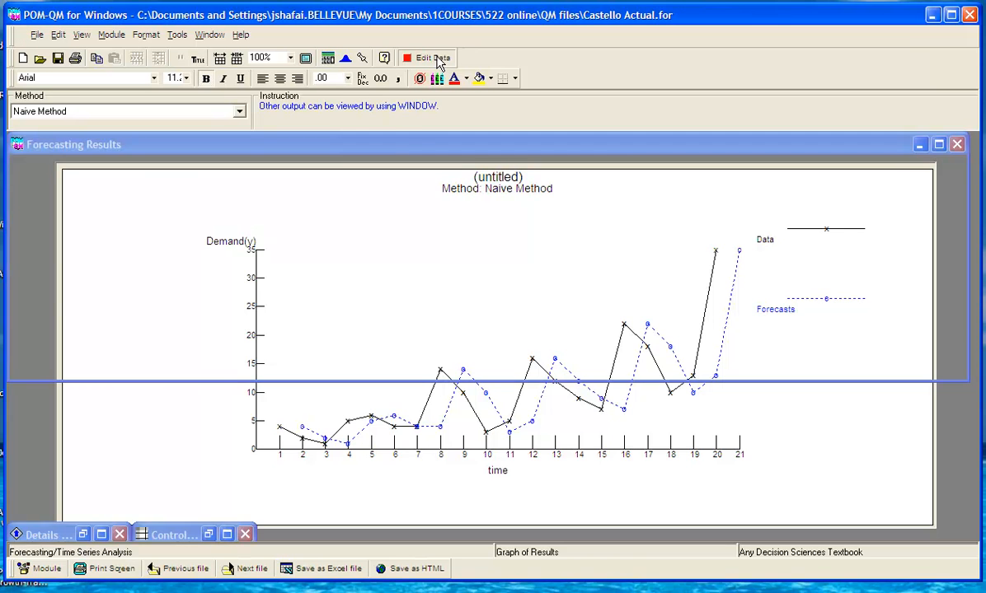
Choose Multiplicative Decomposition (seasonal) as the forecasting method and set the number of seasons to 4.
click(239, 108)
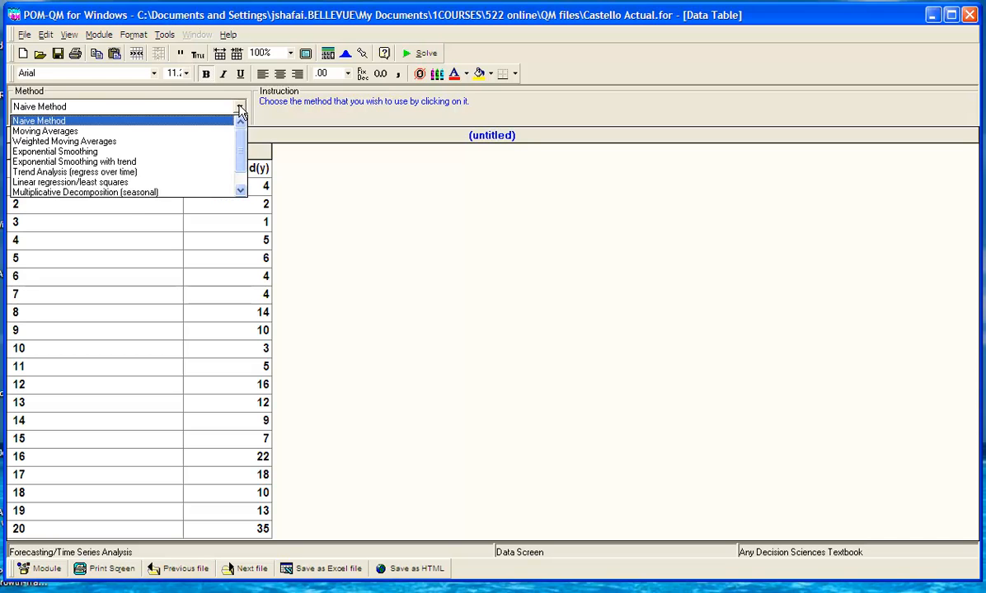
click(137, 193)
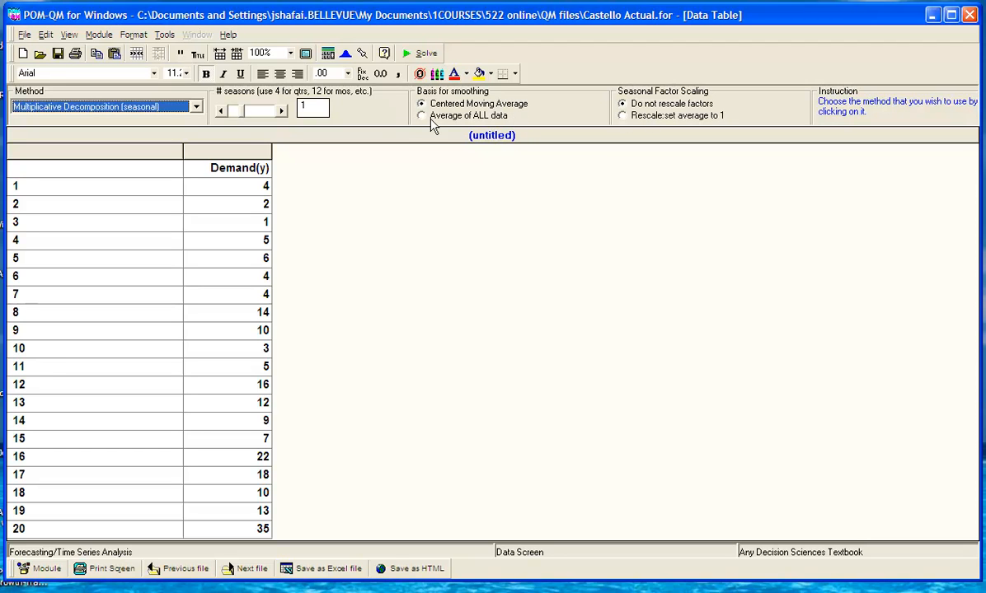
click(280, 111)
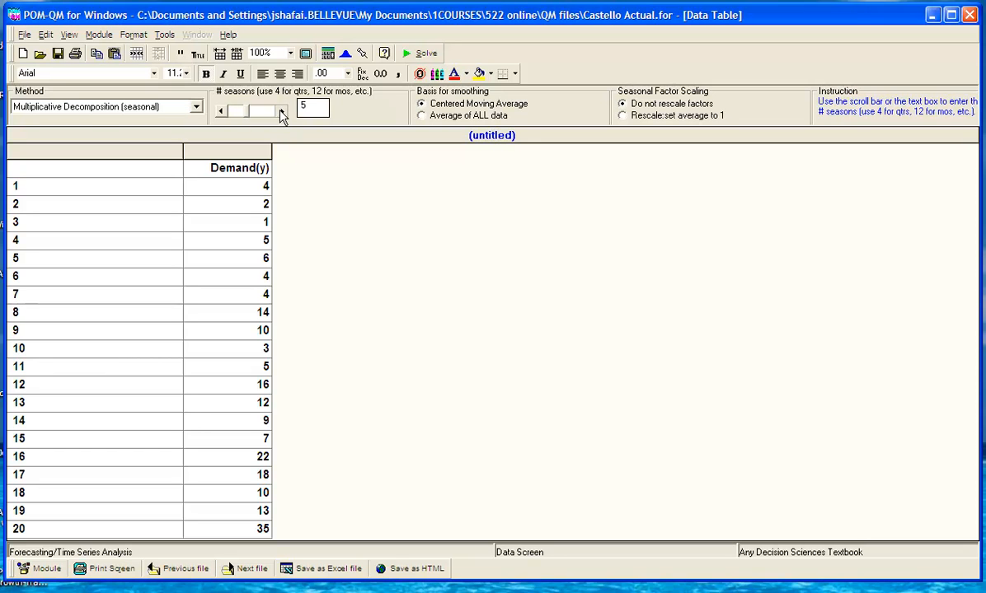
click(221, 111)
click(221, 111)
click(221, 112)
click(221, 111)
Set the basis for smoothing to Average of ALL data and solve the forecast.
click(422, 118)
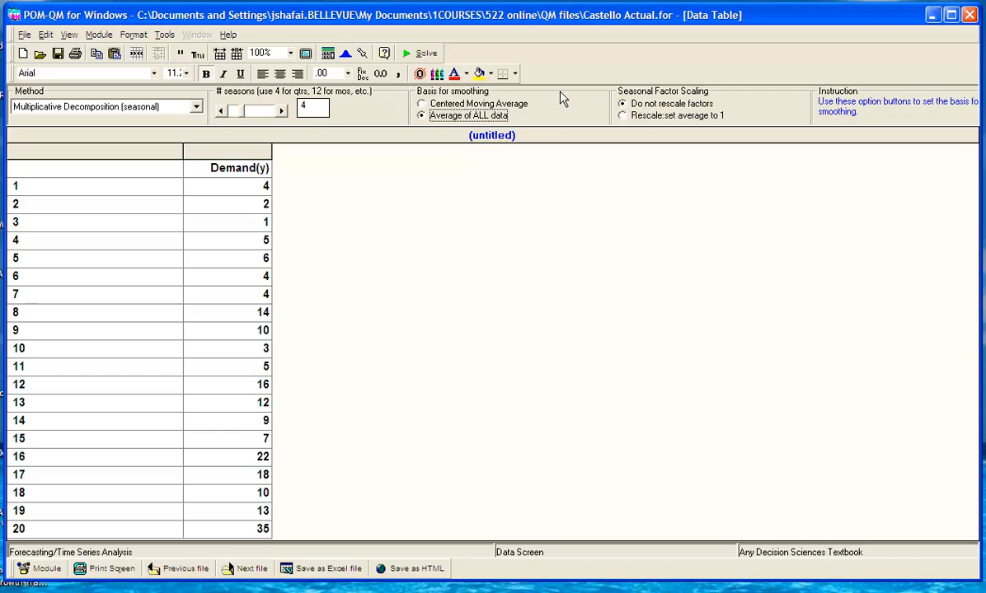
click(409, 55)
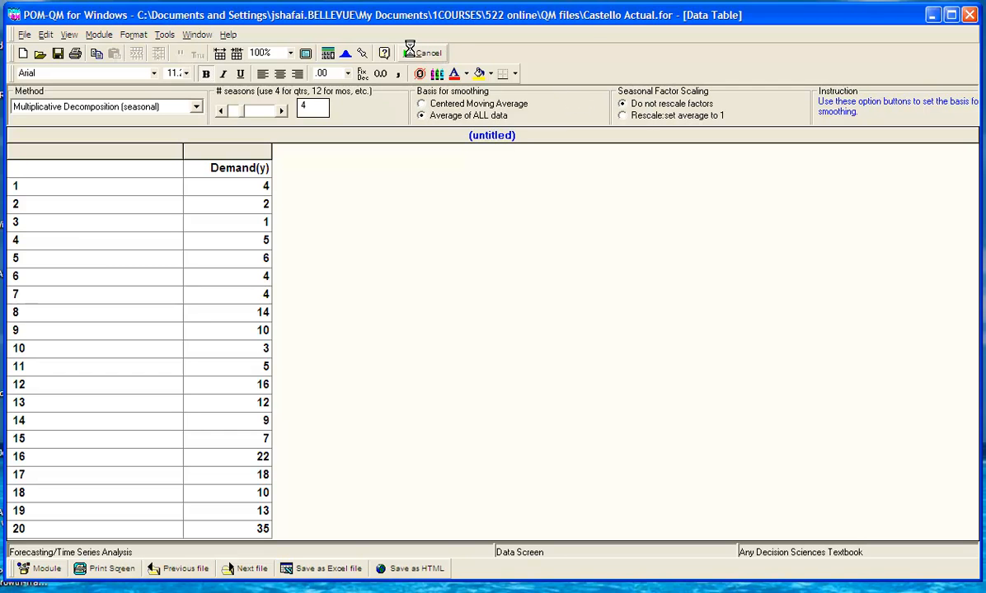
key(alt+w)
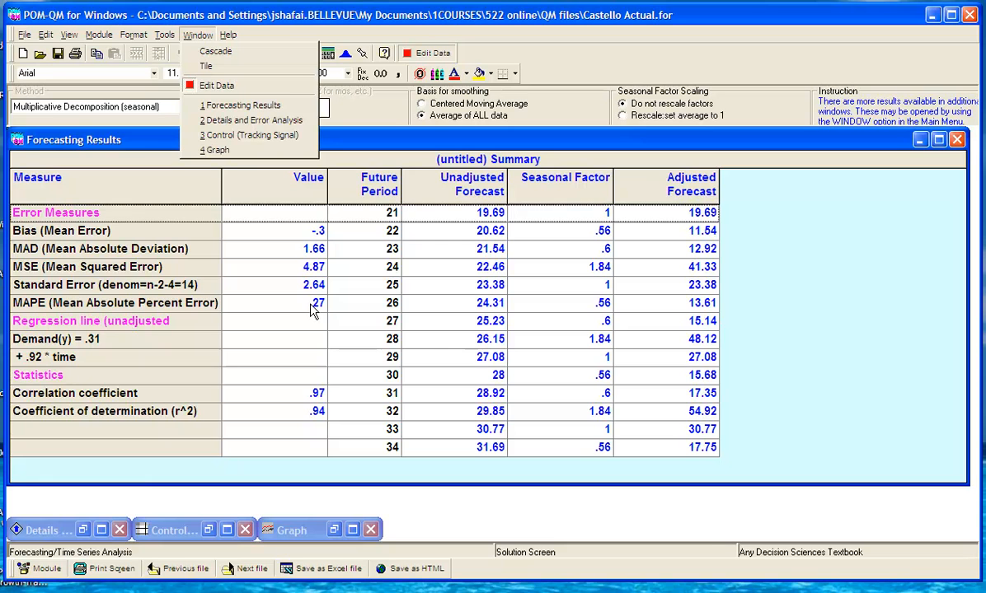
Examine the regression line equation and its time term in relation to the unadjusted forecast for period 21.
click(18, 325)
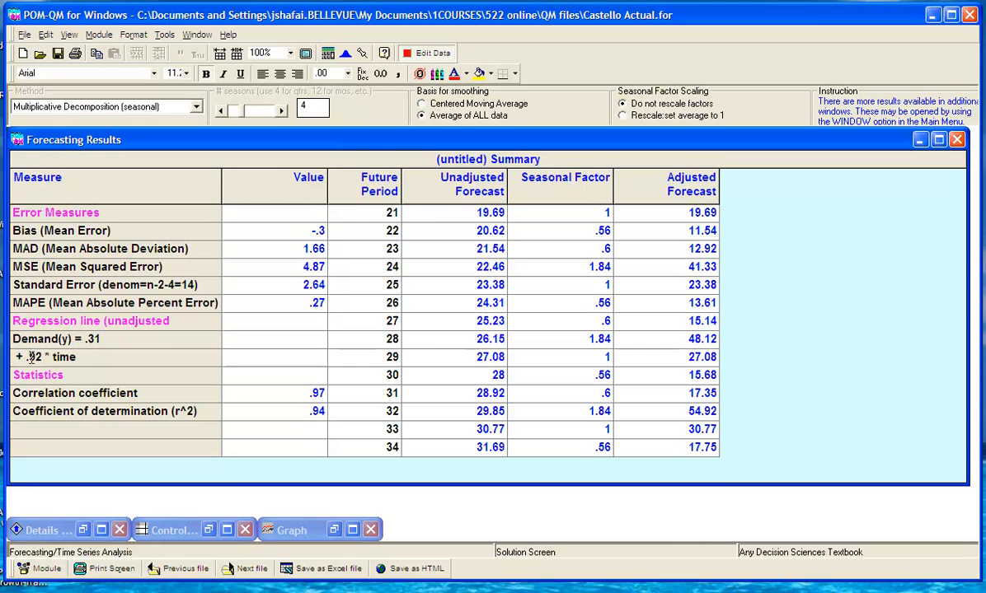
click(42, 357)
click(378, 213)
double_click(388, 229)
click(467, 213)
click(467, 212)
click(67, 356)
drag(52, 357, 88, 356)
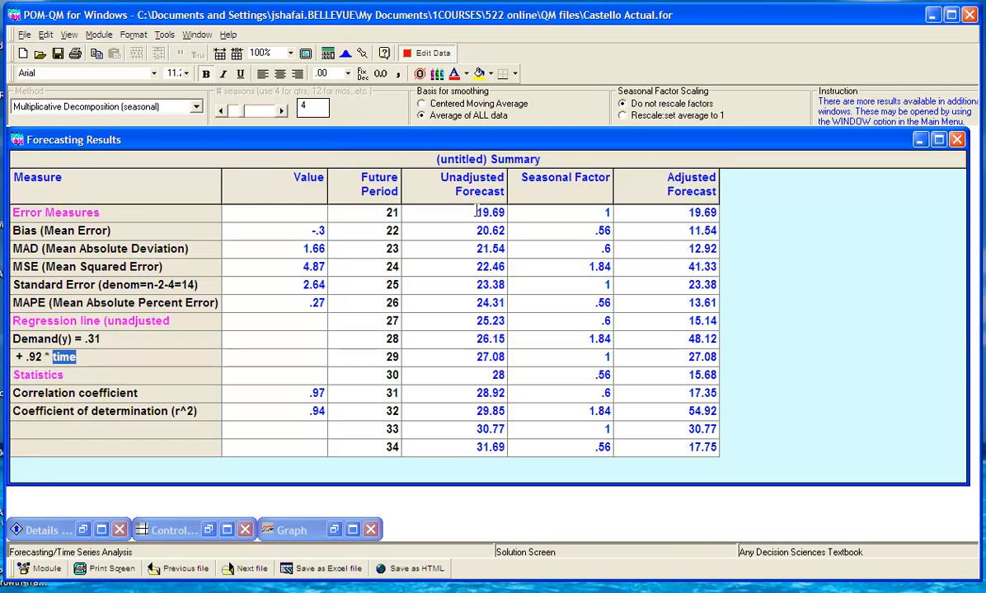
Compare the unadjusted forecast, seasonal factor and adjusted forecast of period 21.
drag(444, 198, 512, 206)
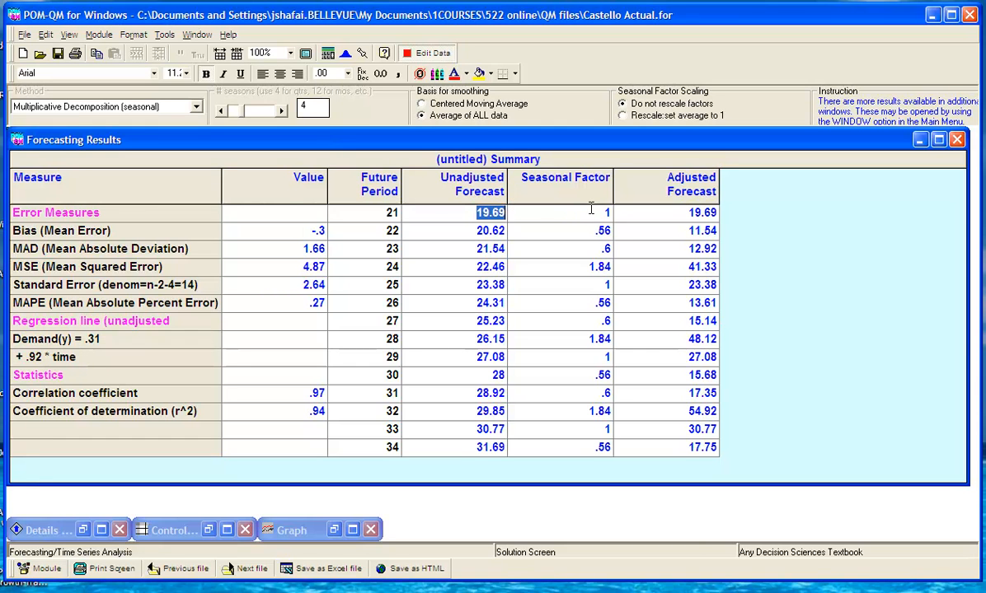
drag(594, 212, 616, 211)
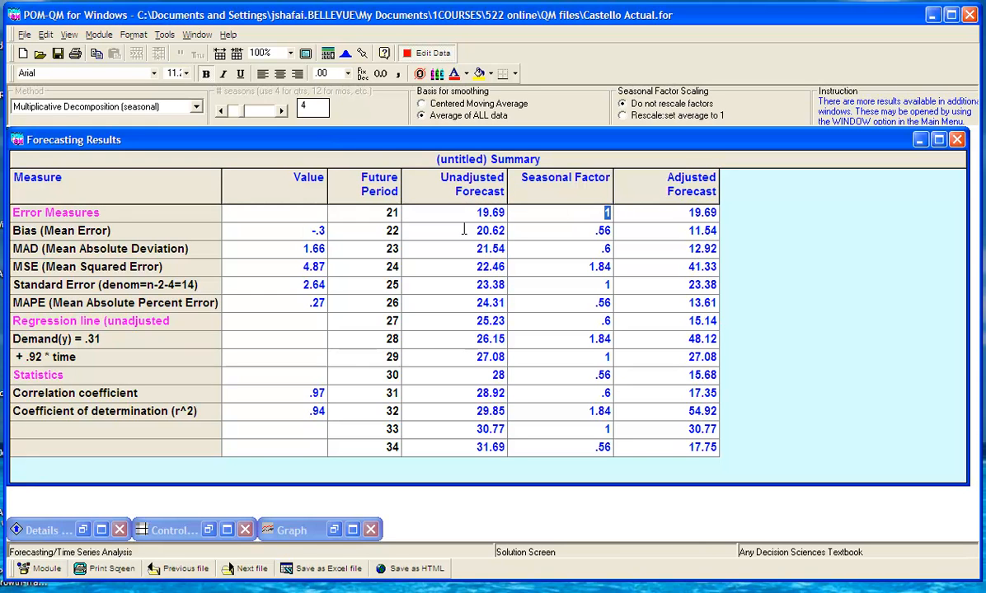
drag(465, 221, 520, 224)
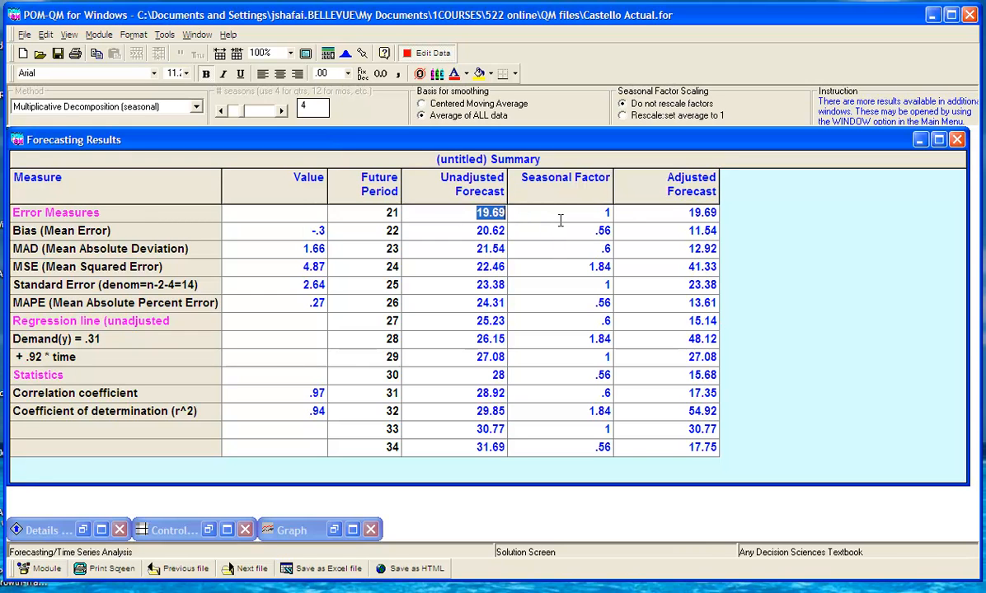
drag(572, 212, 732, 218)
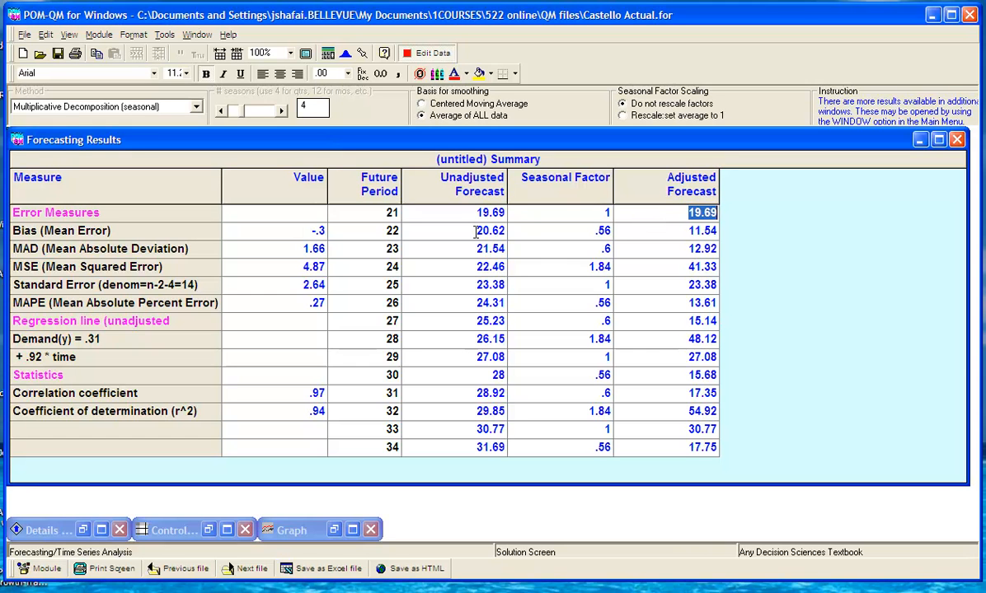
Trace period 22's forecast from the regression time term through the unadjusted forecast and seasonal factor to the adjusted forecast.
drag(474, 232, 507, 233)
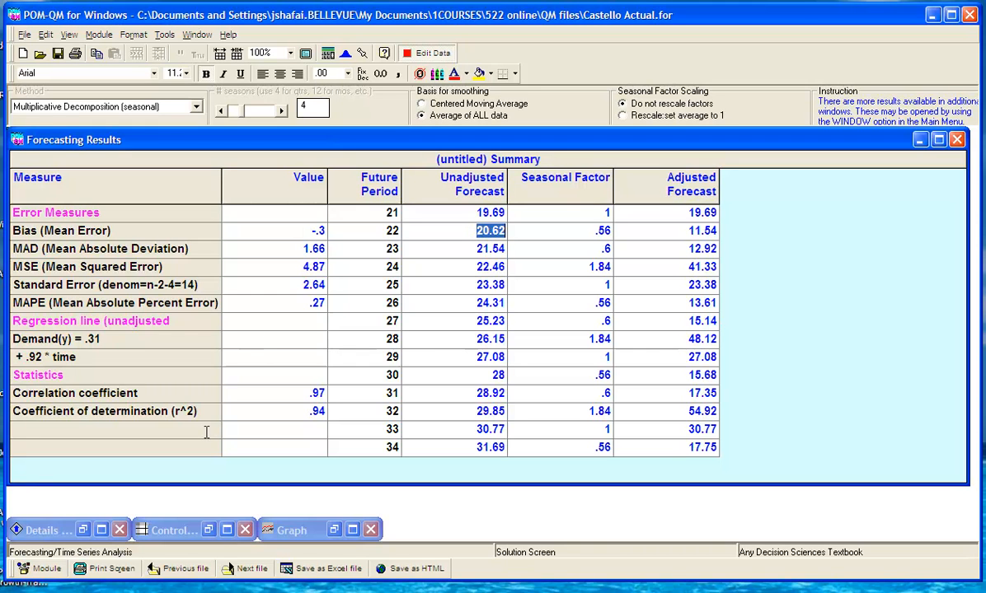
click(51, 356)
drag(51, 356, 75, 357)
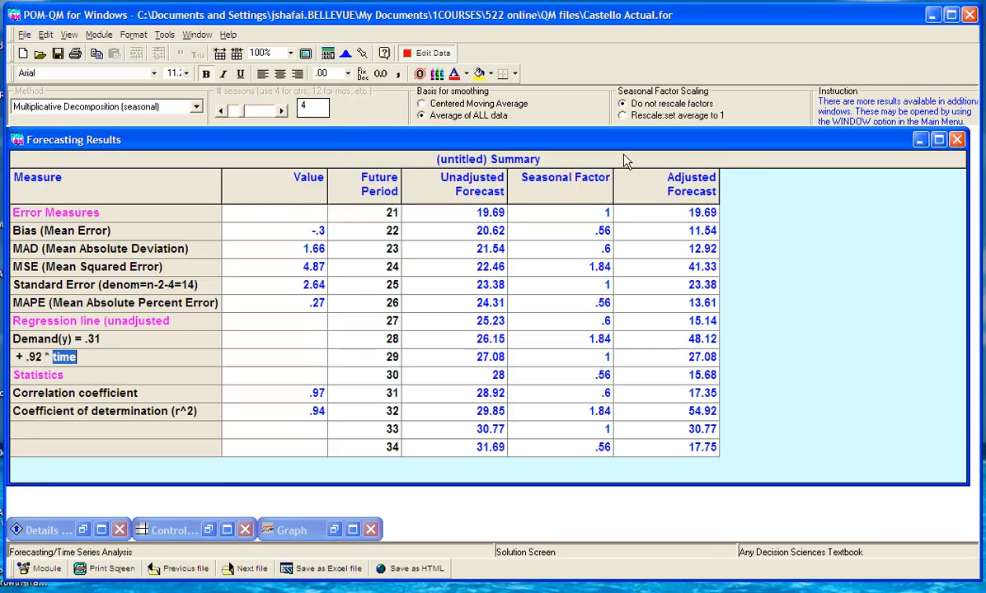
drag(474, 227, 543, 235)
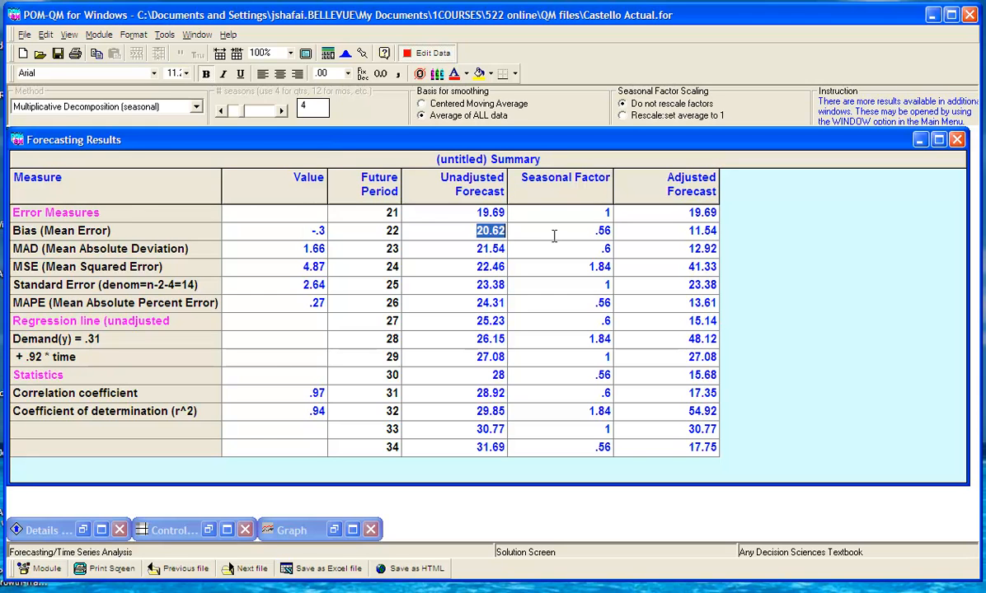
drag(574, 224, 614, 225)
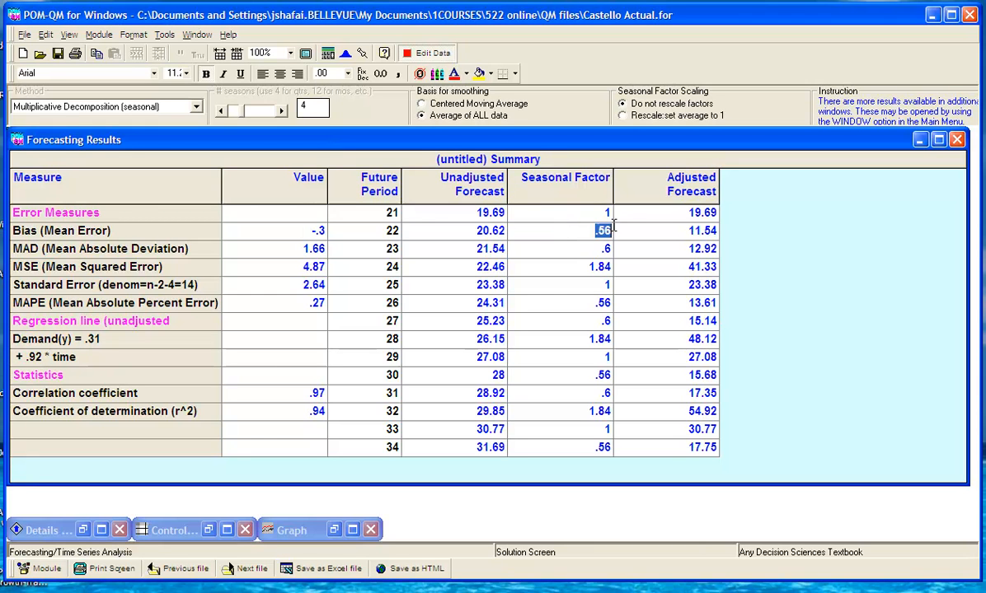
click(664, 231)
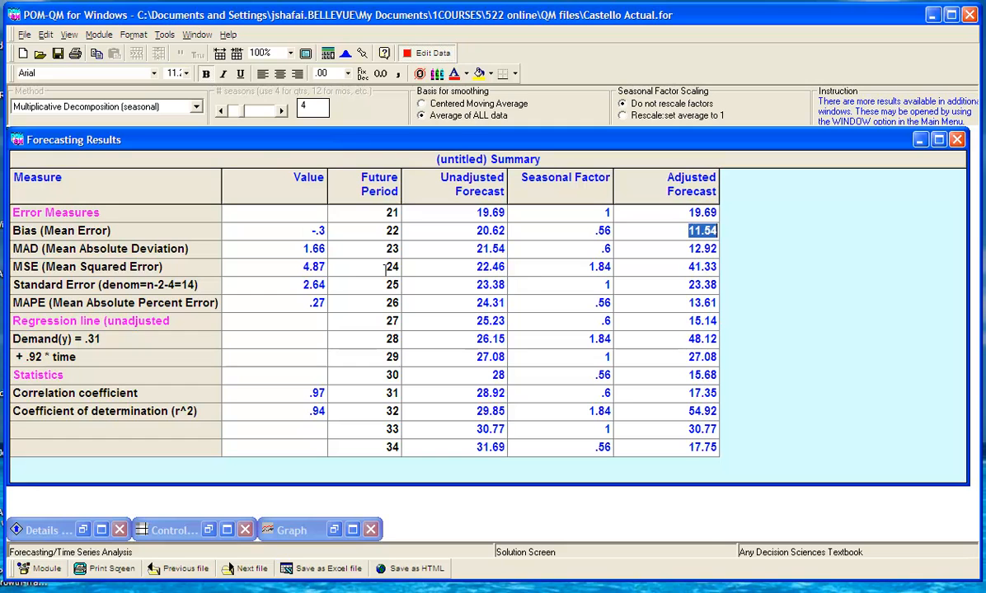
View the Details and Error Analysis results and widen their window to show all error columns.
click(190, 33)
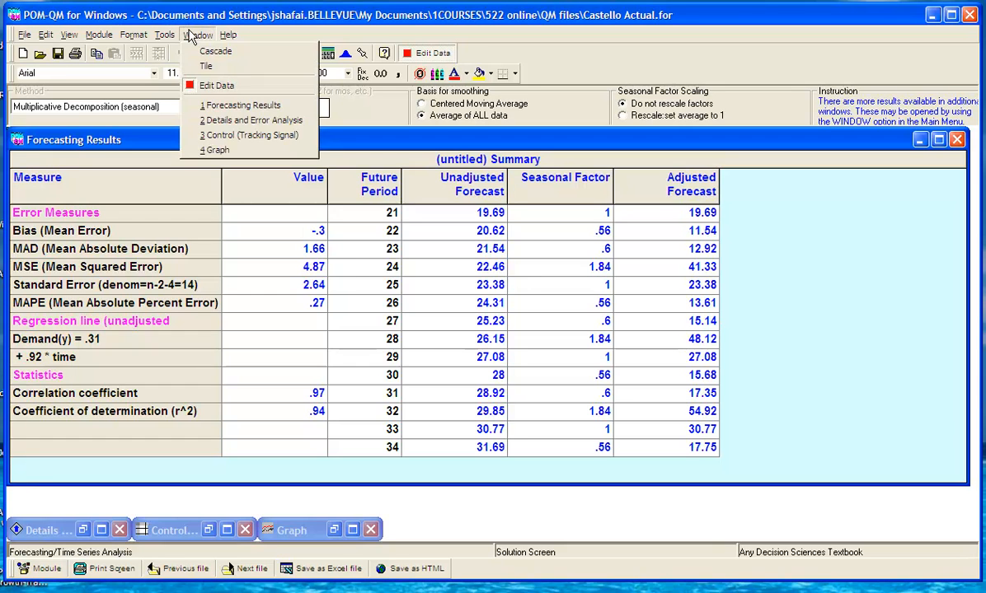
click(221, 122)
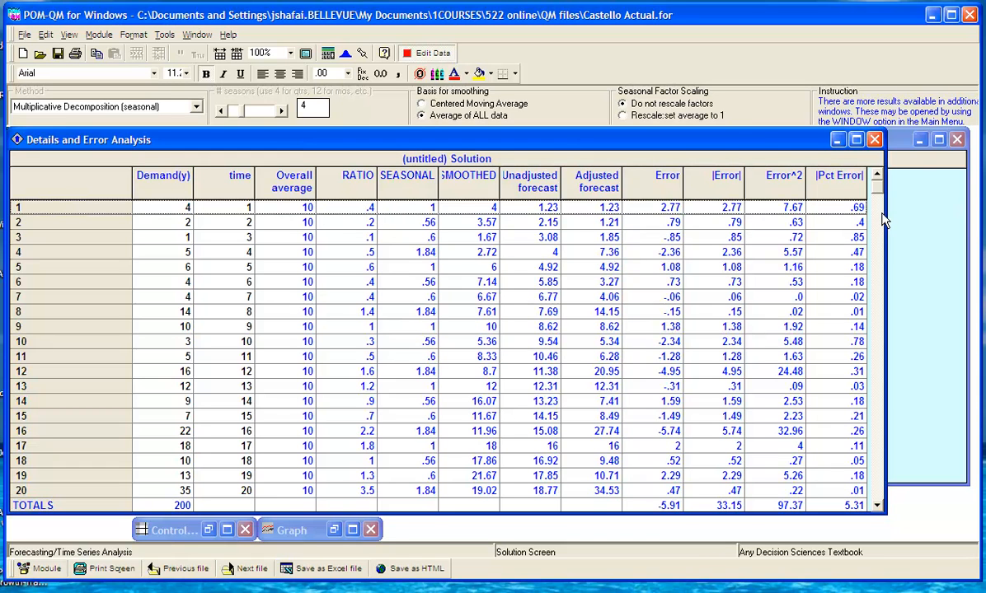
drag(884, 215, 958, 206)
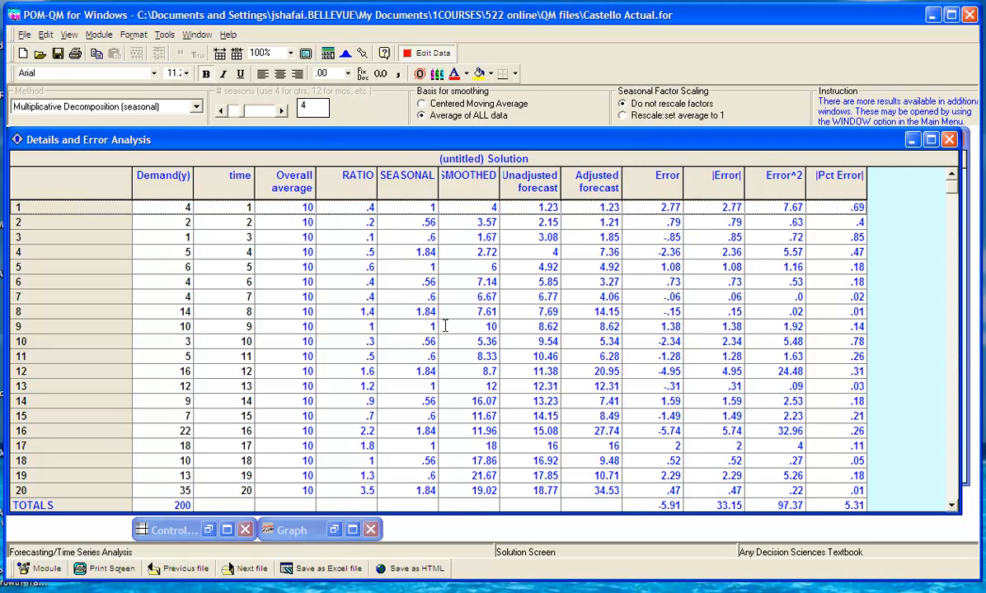
Solve the seasonal decomposition again from the data table and view the Control (Tracking Signal) results, moving their window higher.
click(419, 54)
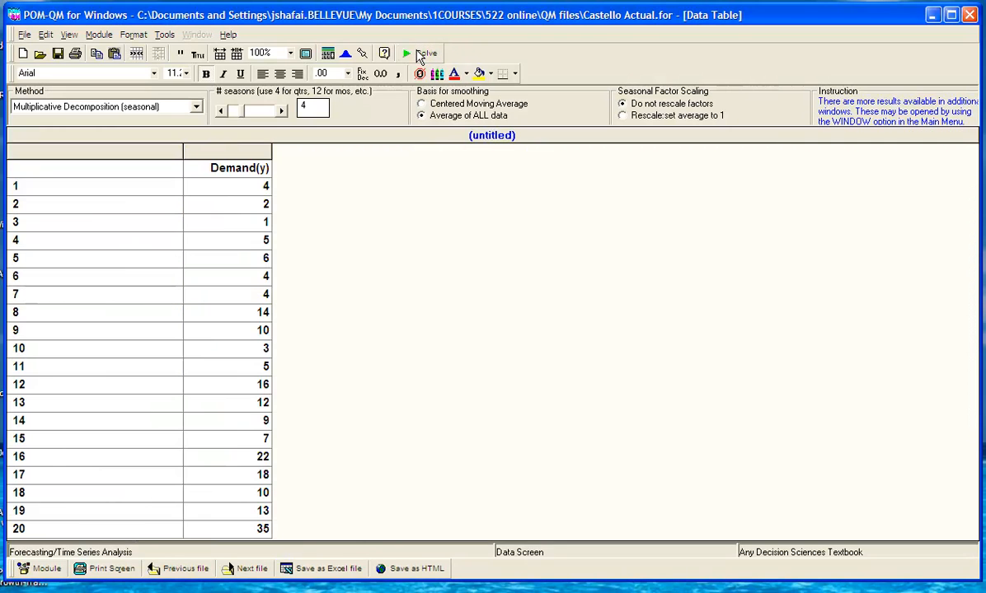
click(418, 55)
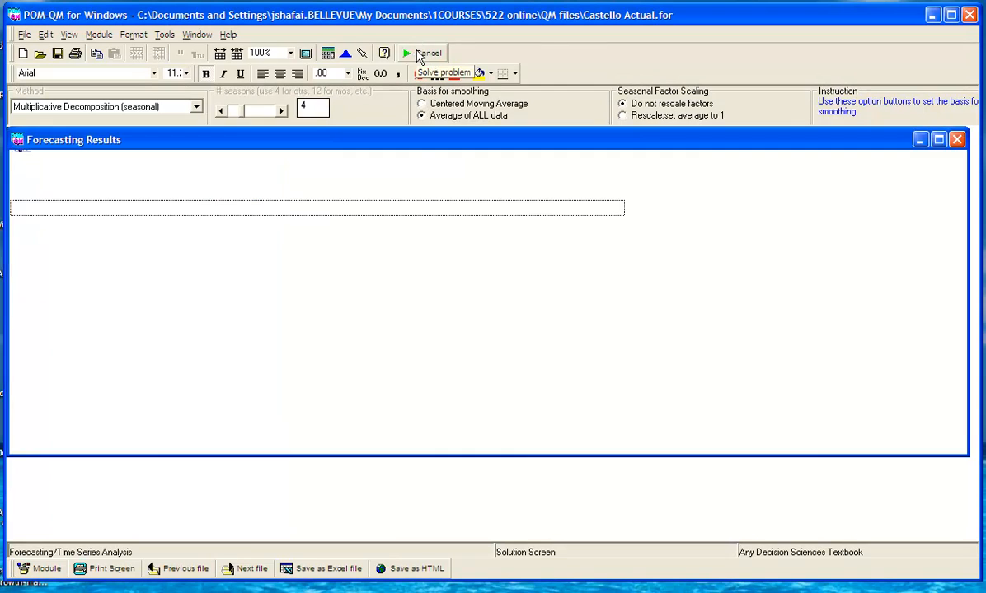
click(197, 34)
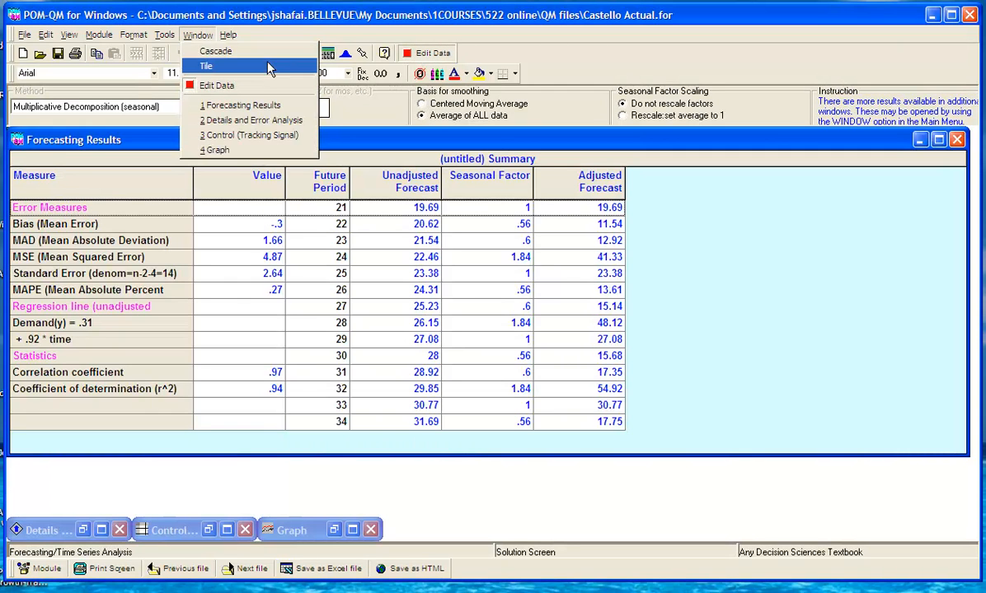
click(221, 137)
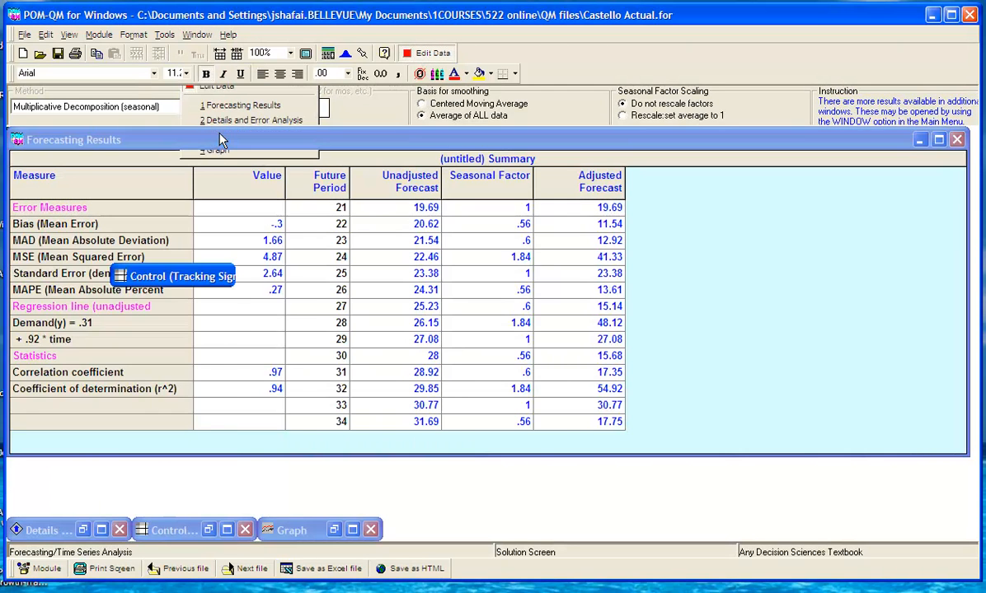
drag(362, 267, 368, 209)
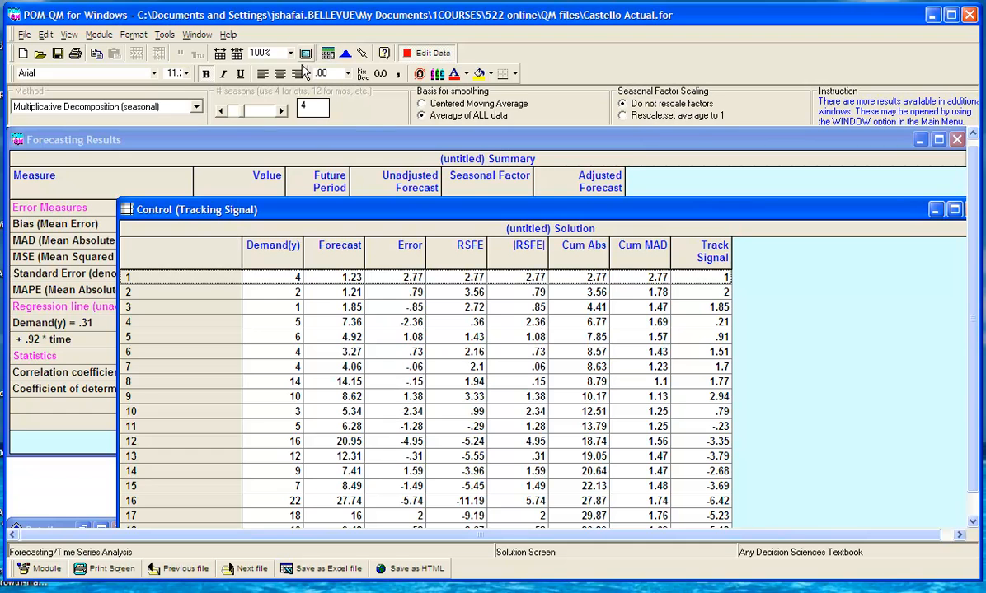
View the seasonal decomposition graph, and return to the Forecasting Results to check the coefficient of determination.
click(204, 35)
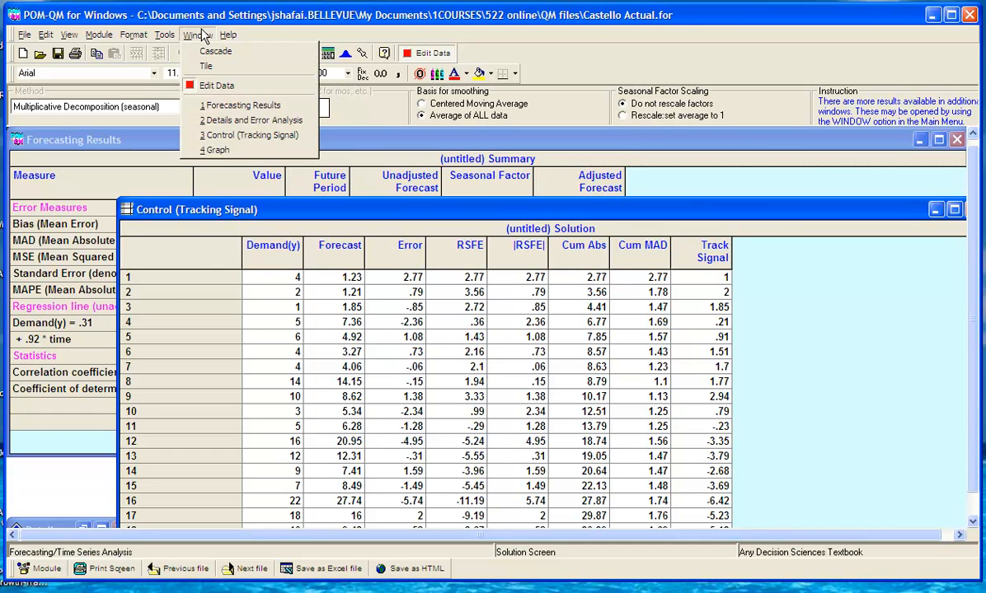
click(219, 153)
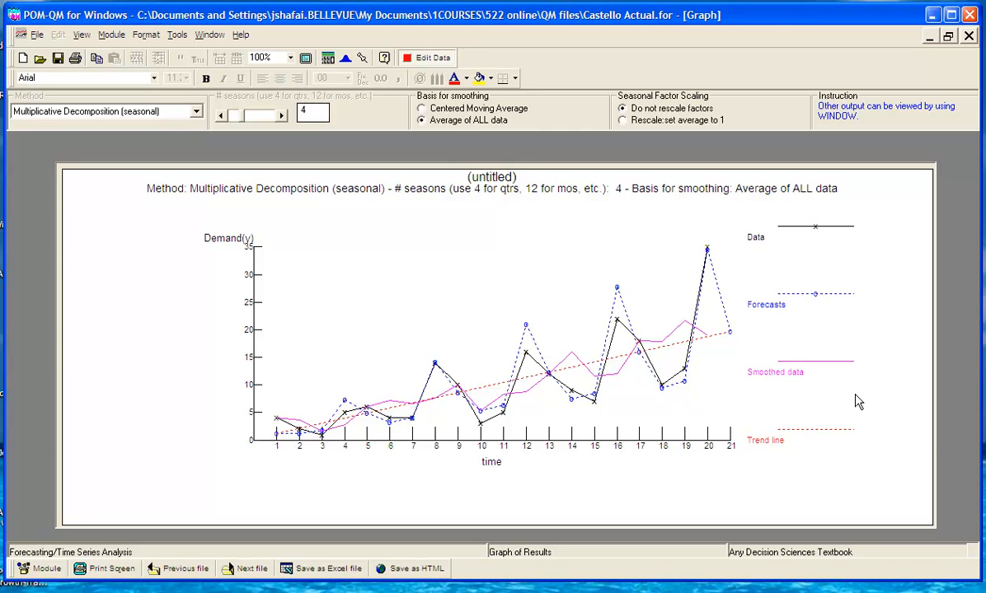
click(202, 36)
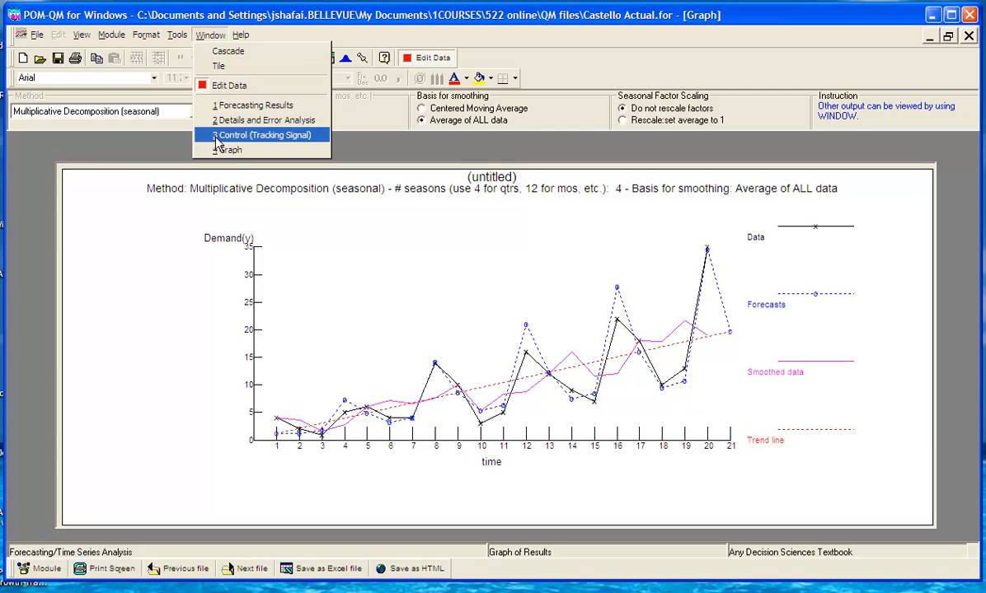
click(237, 113)
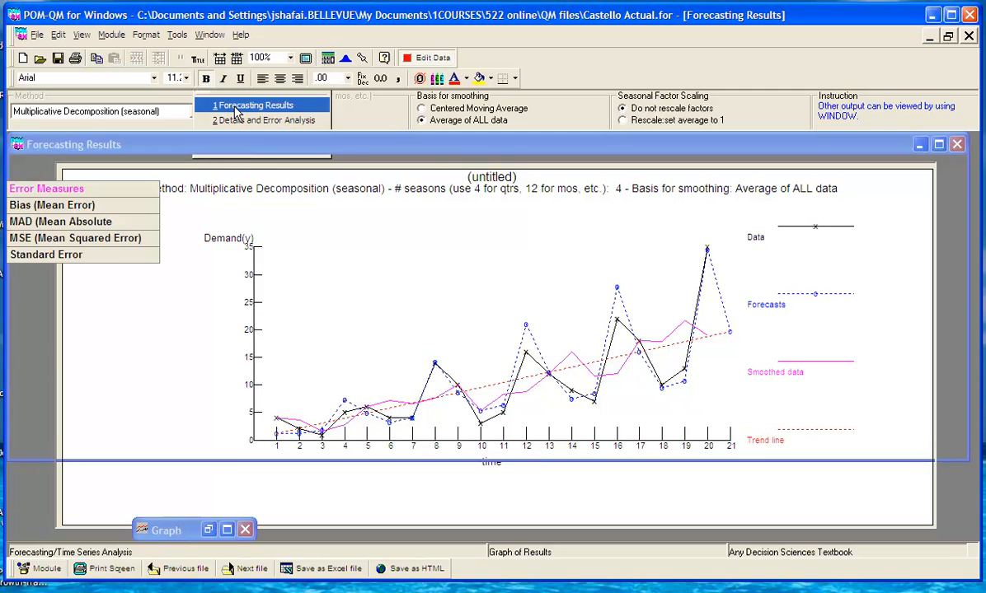
click(221, 367)
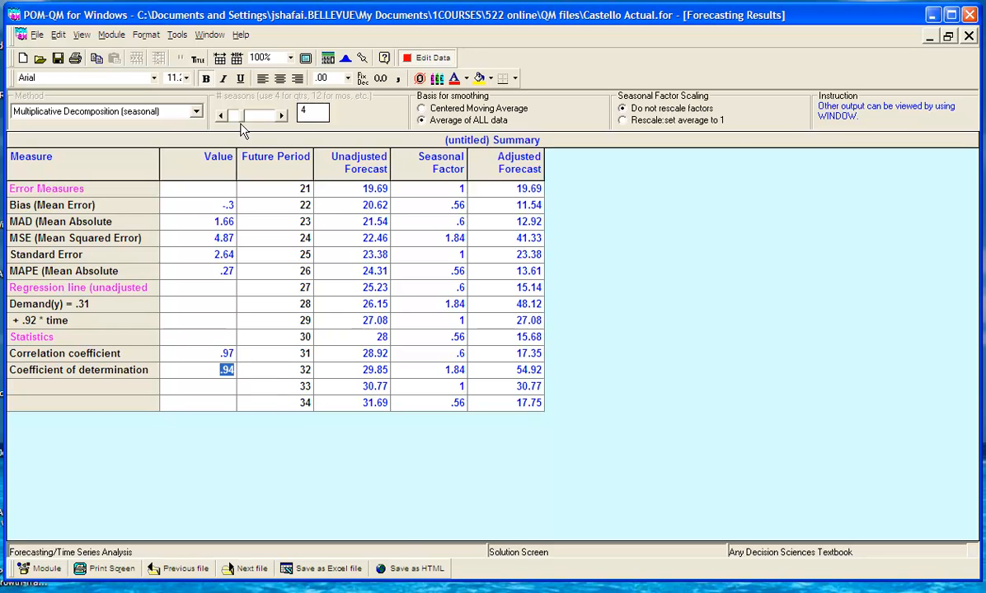